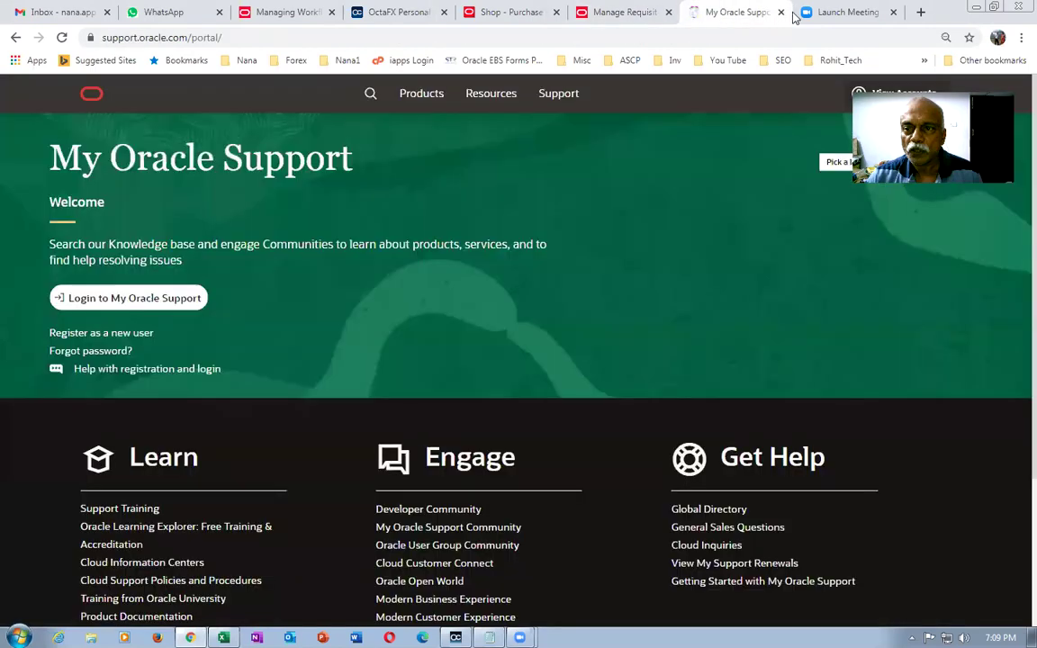
# - Return to the Shop - Purchase Requisitions page listing recent requisitions 1021–1028
pyautogui.click(730, 12)
pyautogui.click(480, 14)
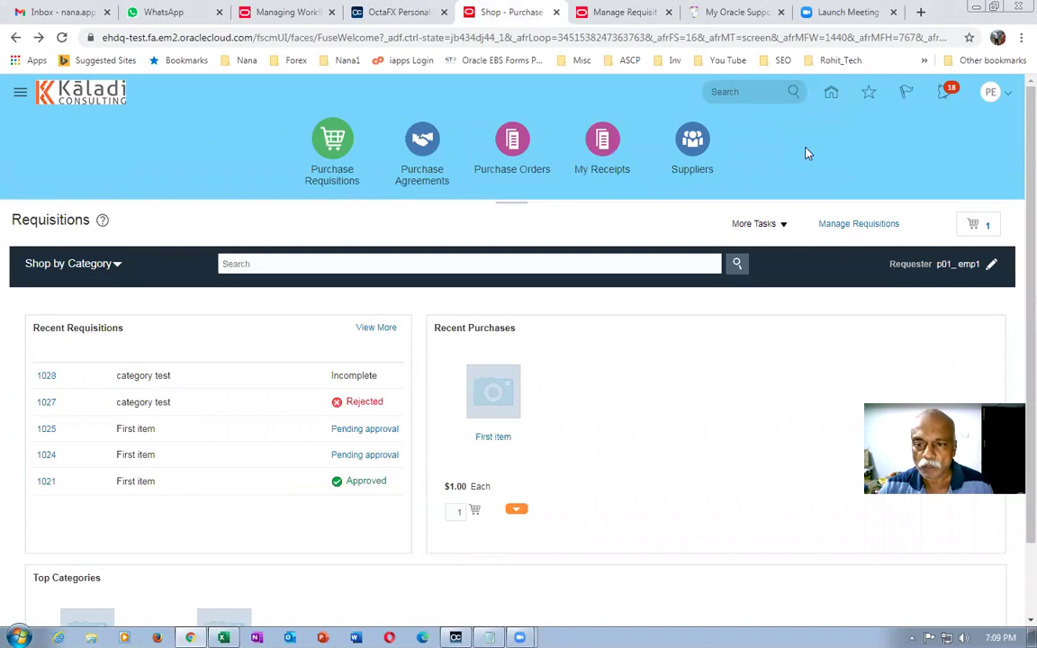
# - Enter a requisition line for item p01_cat_test (category test, 1 Each at 1.00 USD) and add it to the cart
pyautogui.click(756, 223)
pyautogui.click(754, 245)
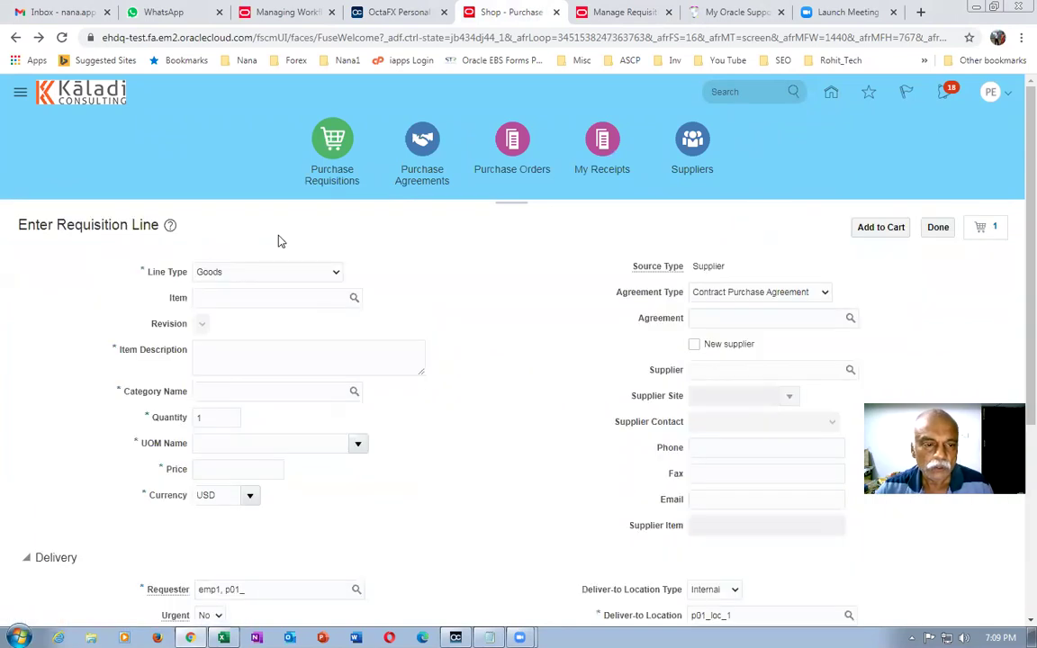
pyautogui.click(252, 299)
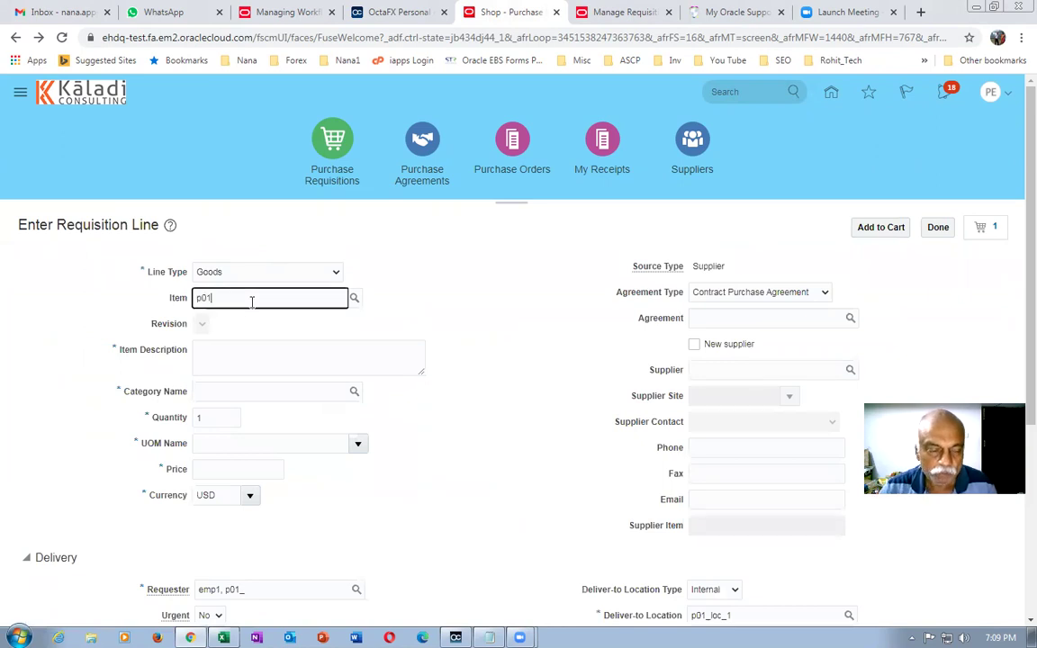
pyautogui.write('p01')
pyautogui.click(255, 320)
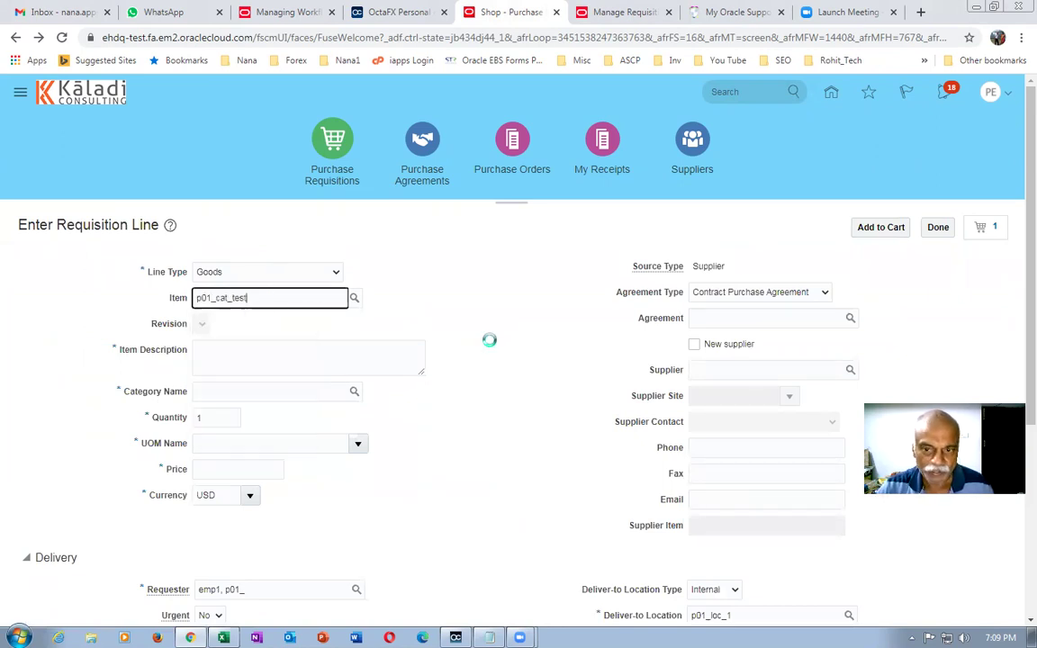
pyautogui.click(995, 230)
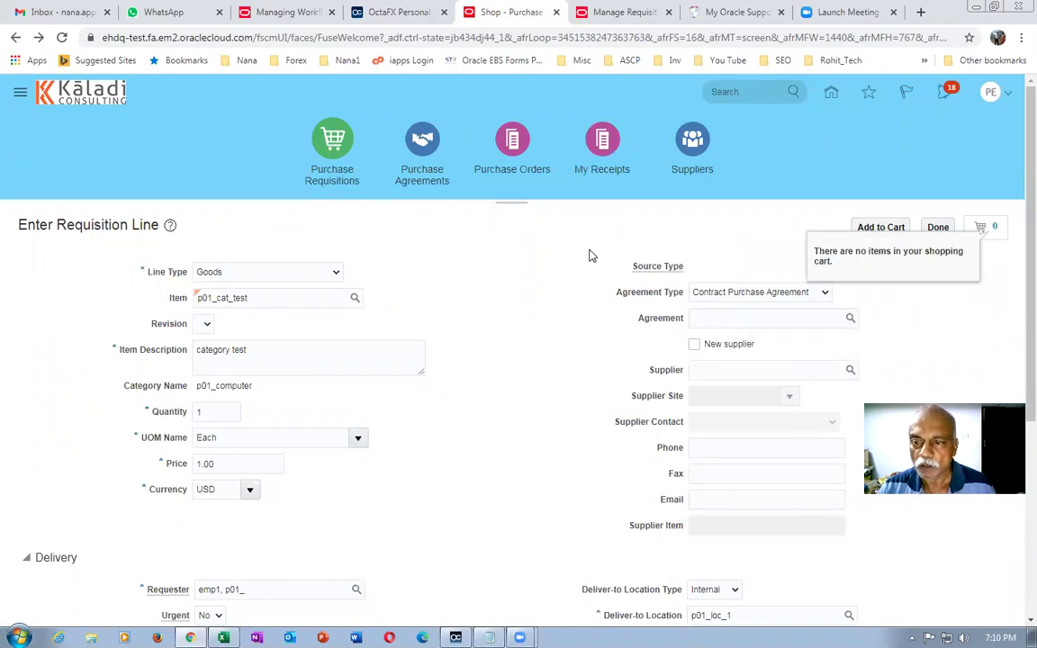
pyautogui.click(880, 226)
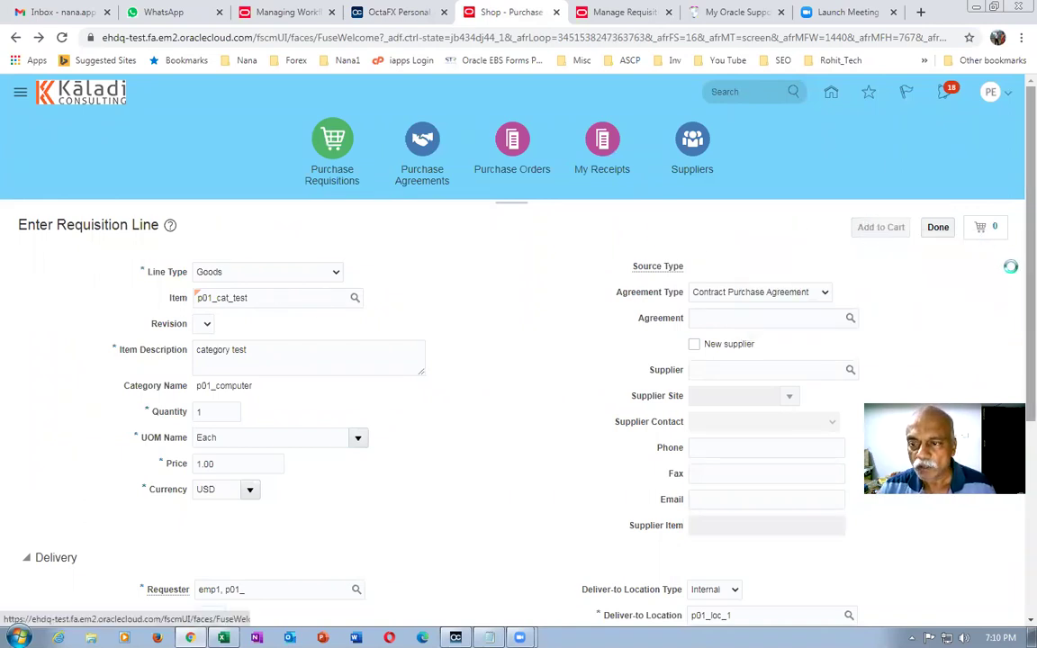
# - Review the cart as requisition 1028 and view its three parallel header preapprovers
pyautogui.click(987, 227)
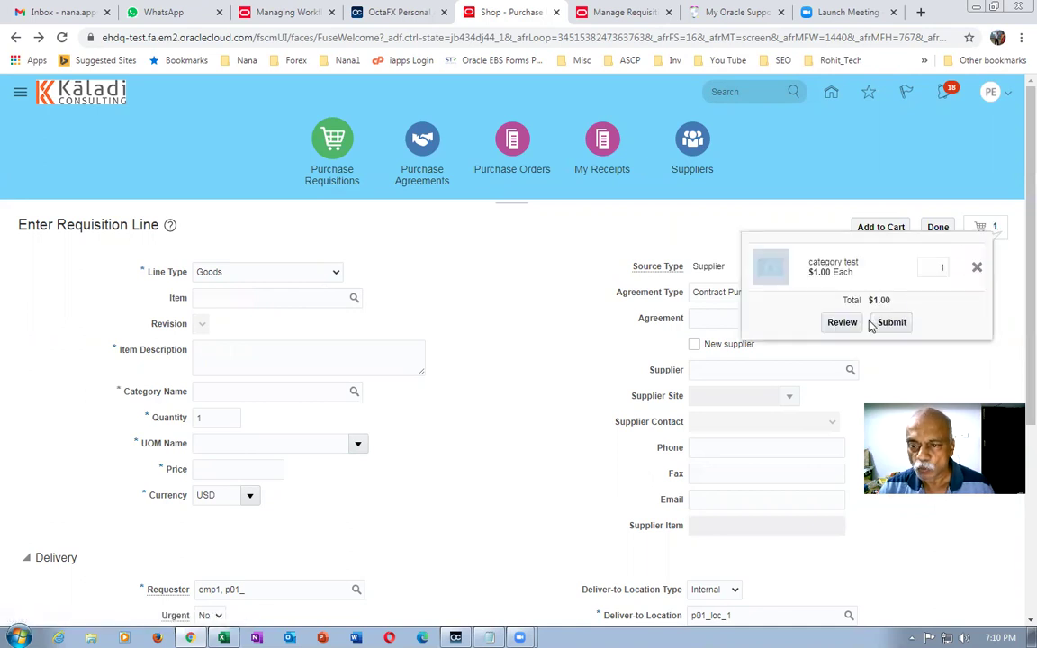
pyautogui.click(843, 323)
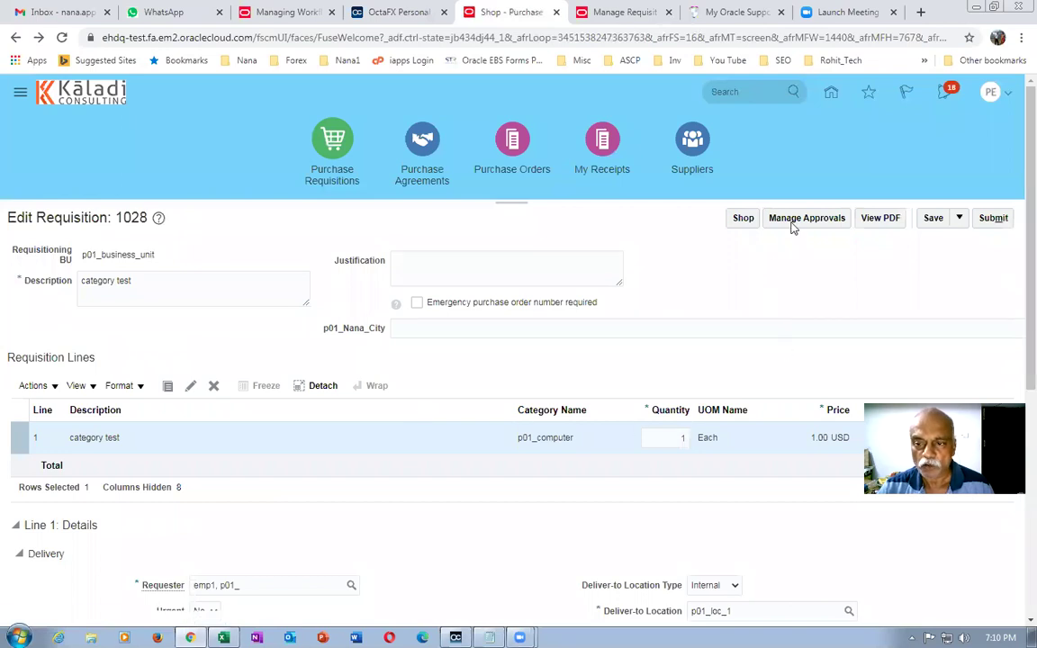
pyautogui.click(794, 224)
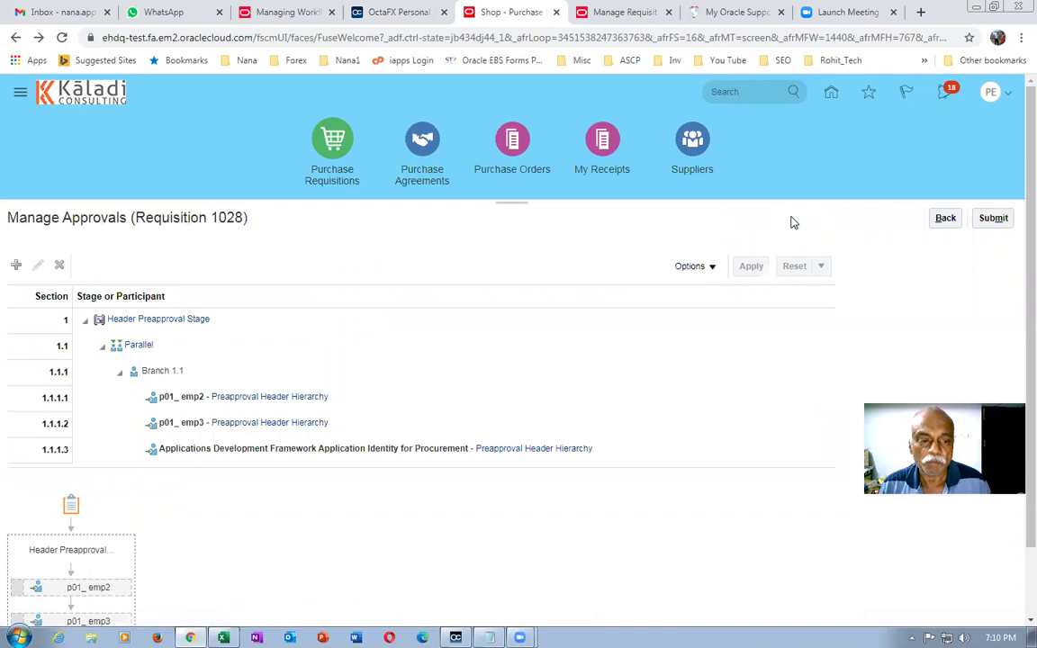
pyautogui.scroll(-1, 407, 383)
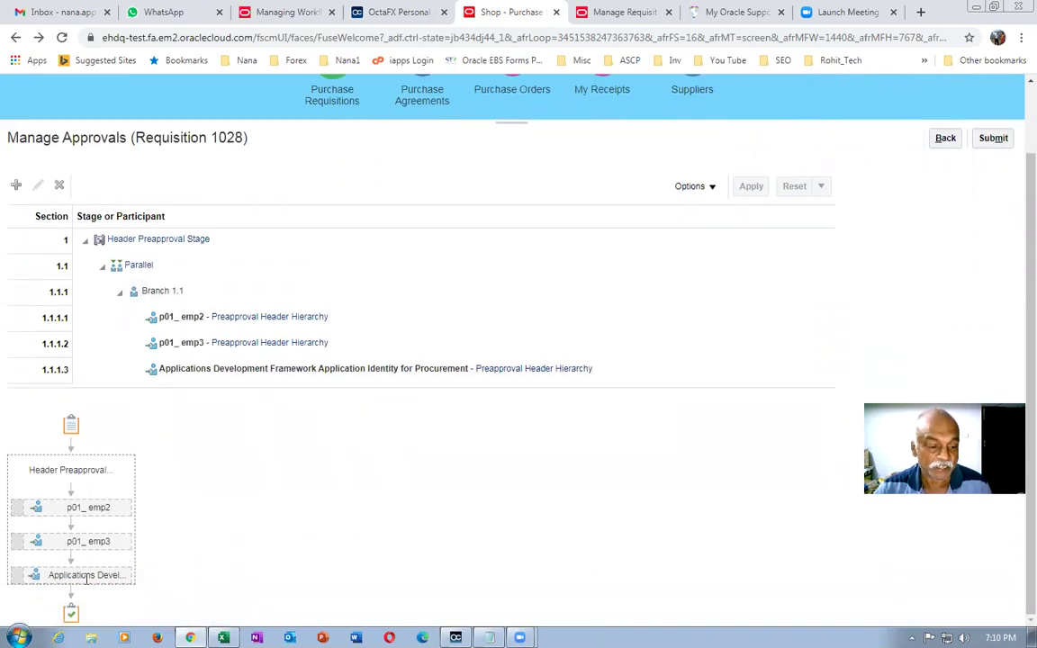
pyautogui.moveTo(87, 578)
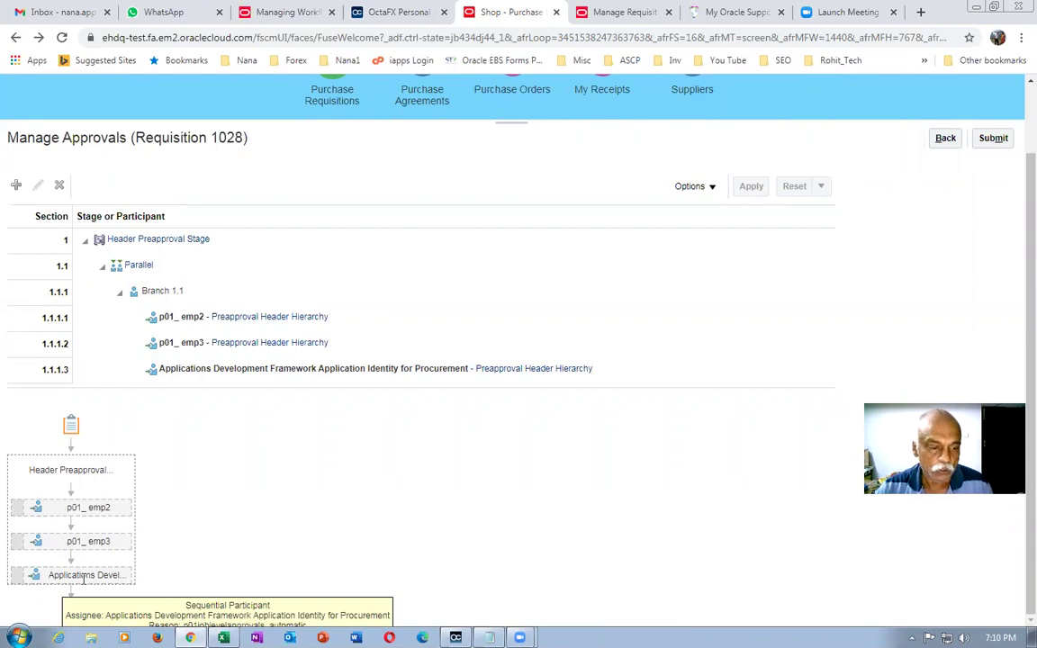
pyautogui.moveTo(116, 518)
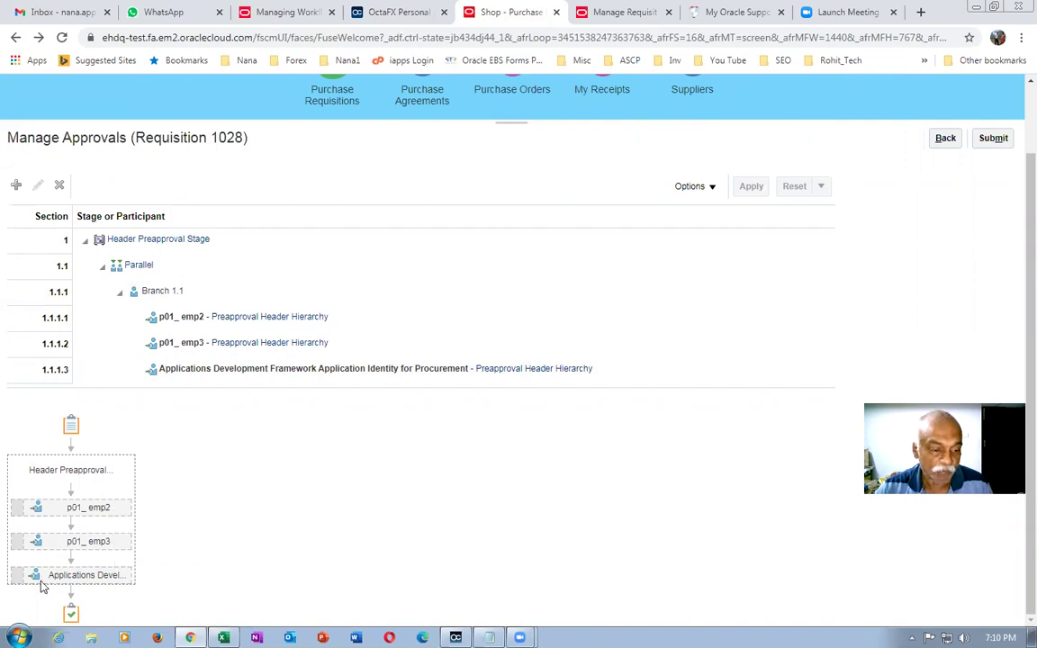
# - Submit requisition 1028, confirm, and check it now shows Pending approval
pyautogui.click(997, 138)
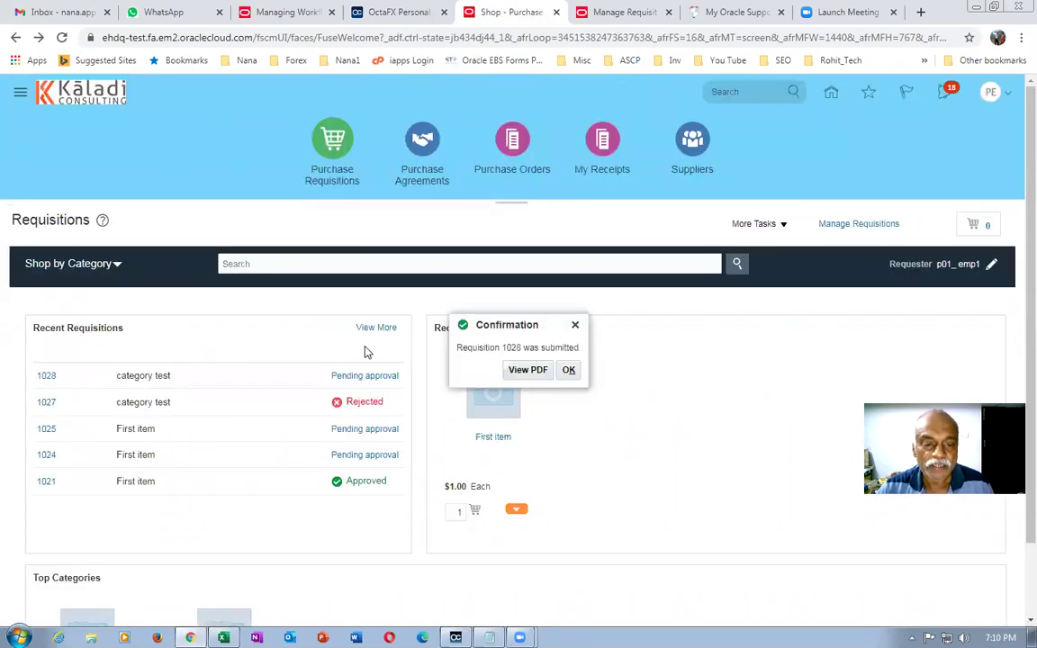
pyautogui.click(569, 370)
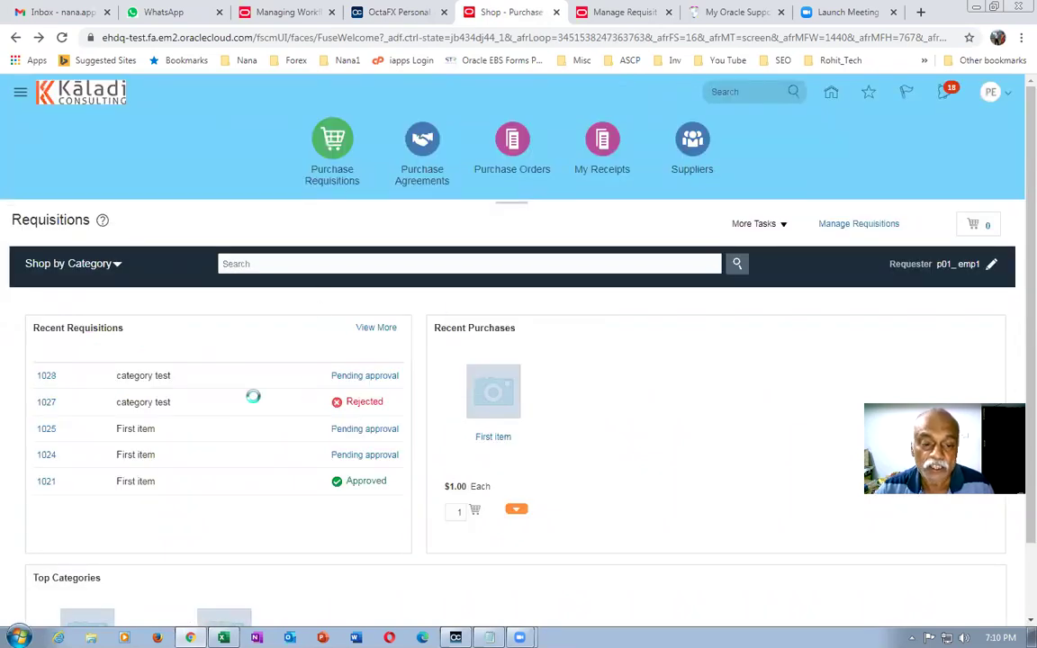
pyautogui.click(365, 376)
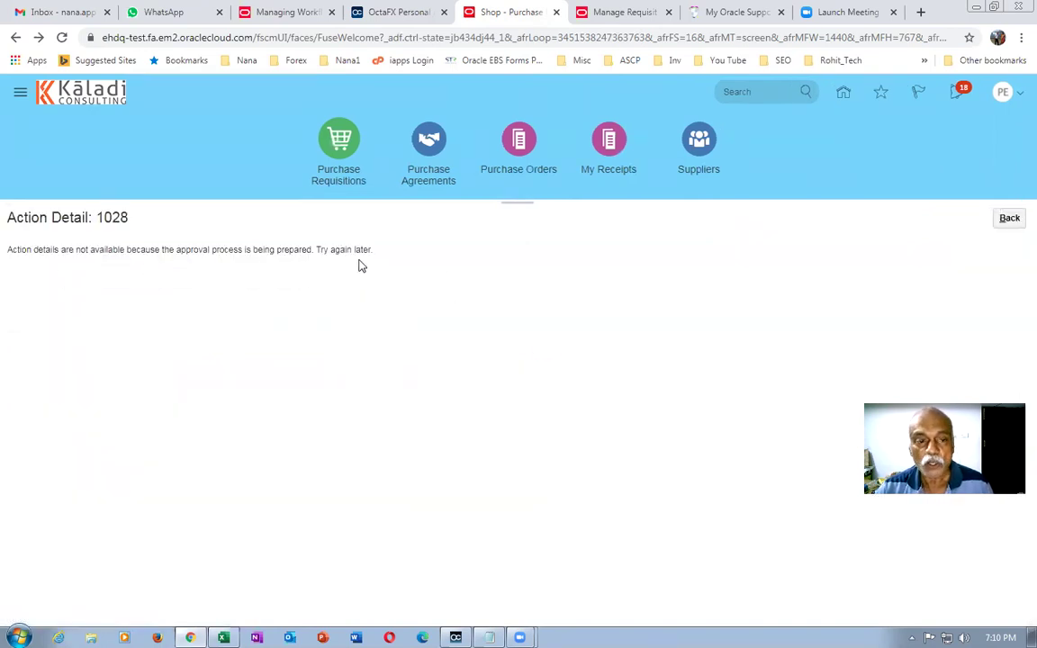
pyautogui.click(1009, 218)
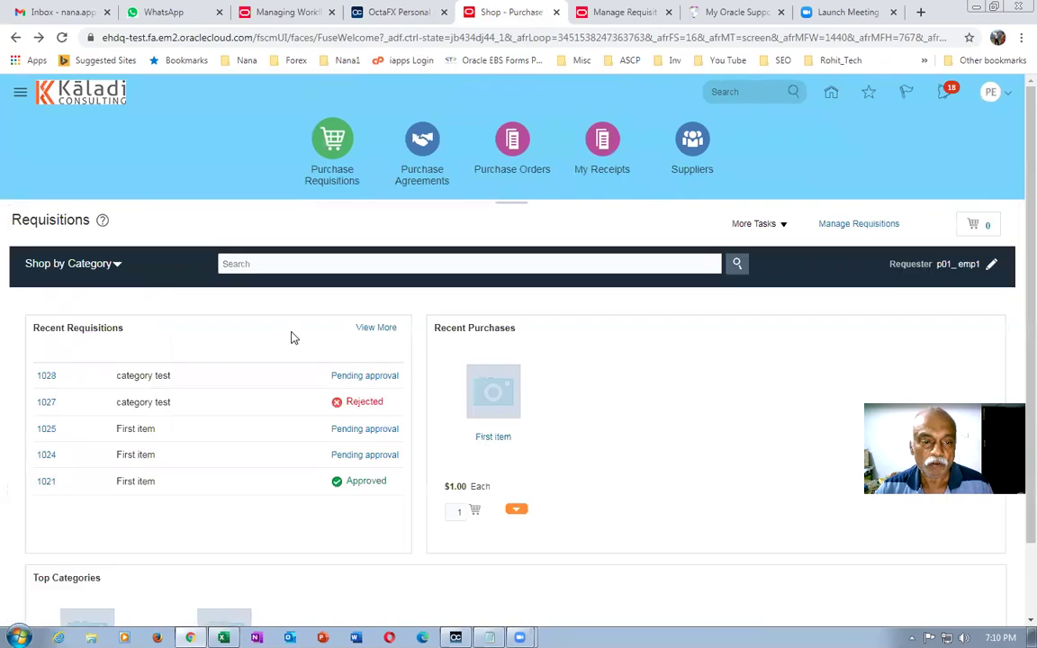
# - Open requisition 1028's approval details and the Approve Requisition 1028 task for the first assigned preapprover
pyautogui.click(43, 375)
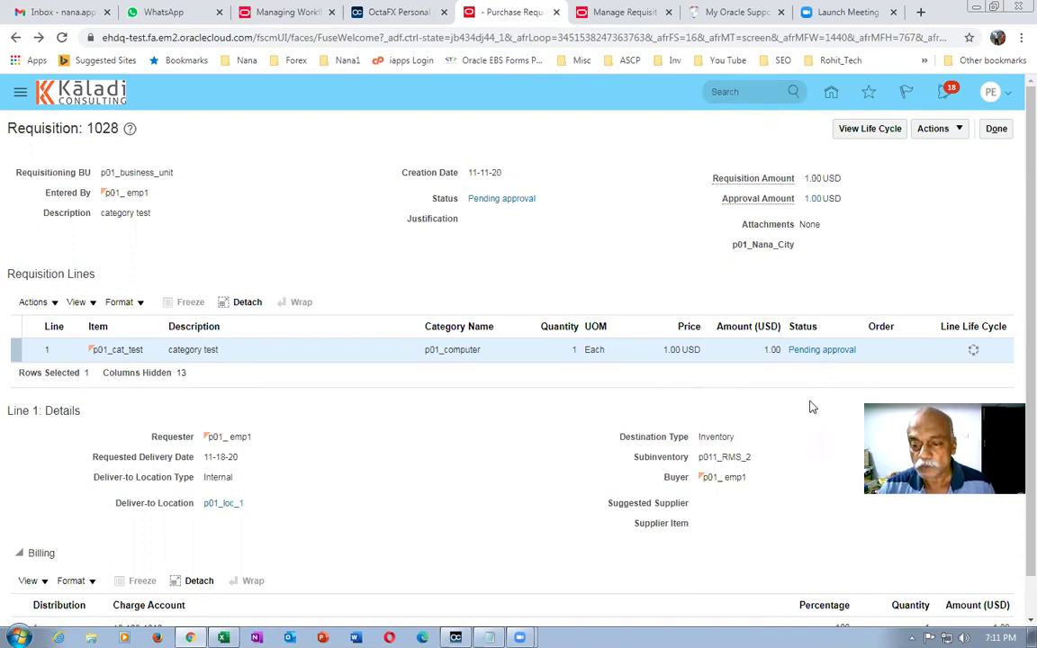
pyautogui.click(824, 349)
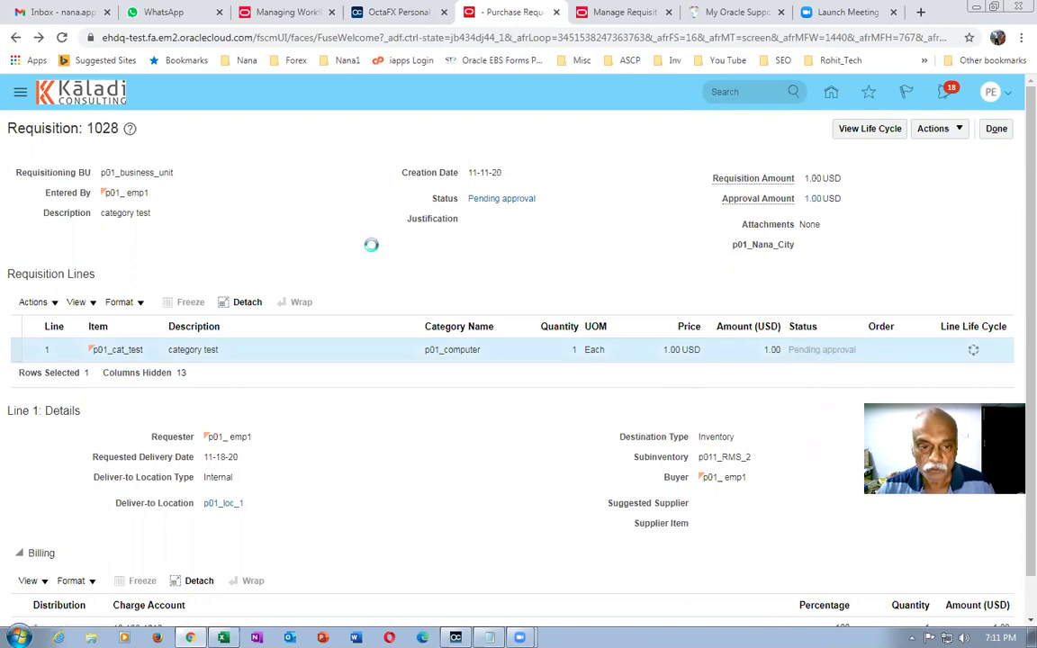
pyautogui.scroll(-1, 379, 327)
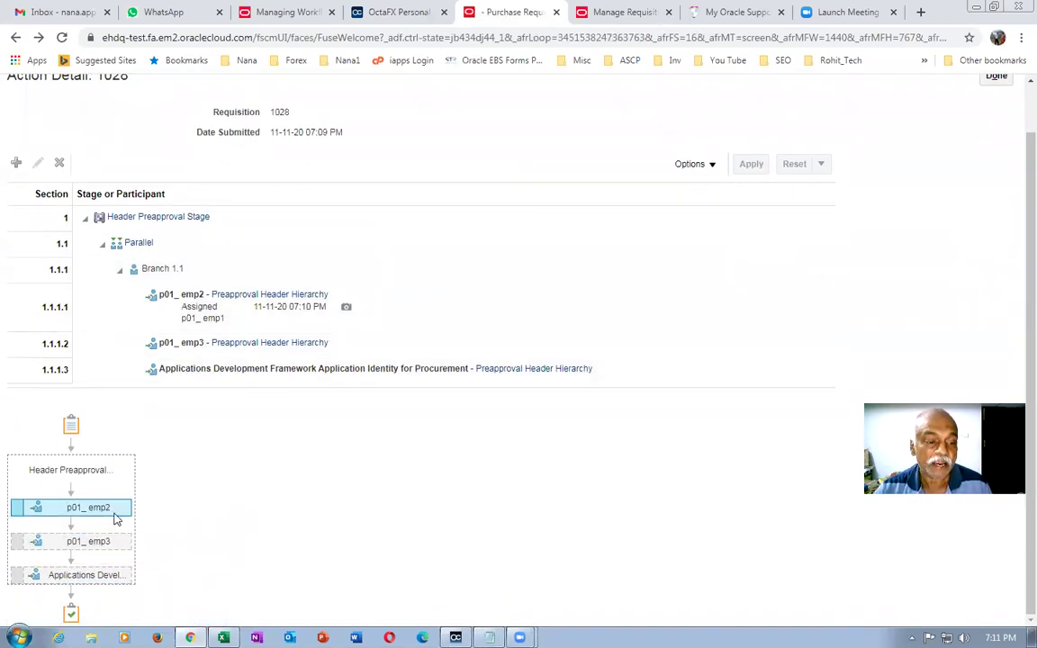
pyautogui.moveTo(101, 509)
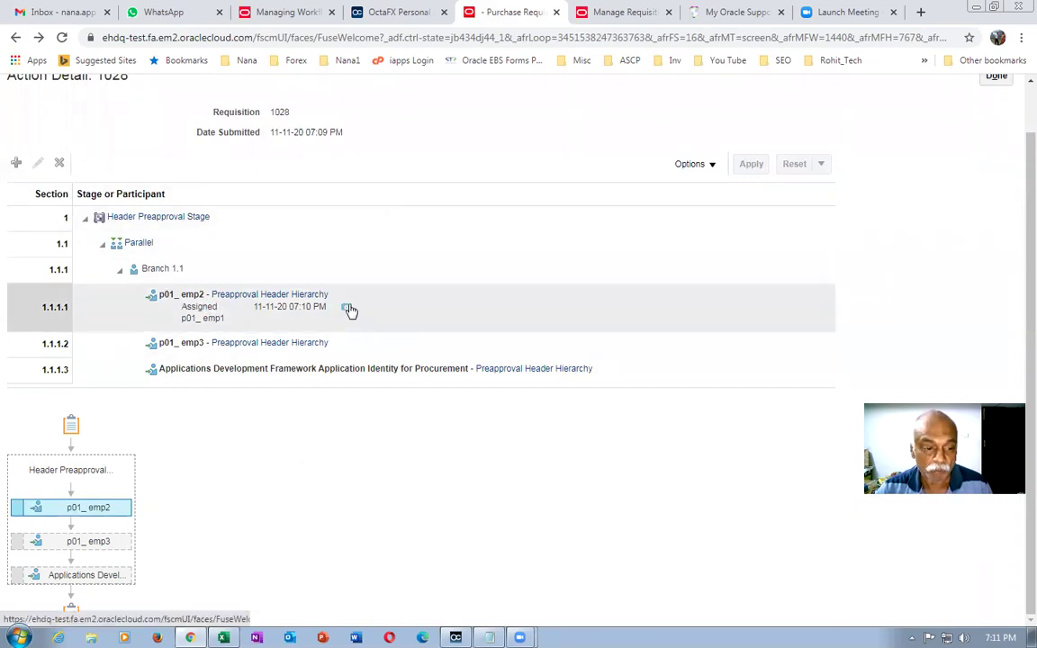
pyautogui.click(348, 310)
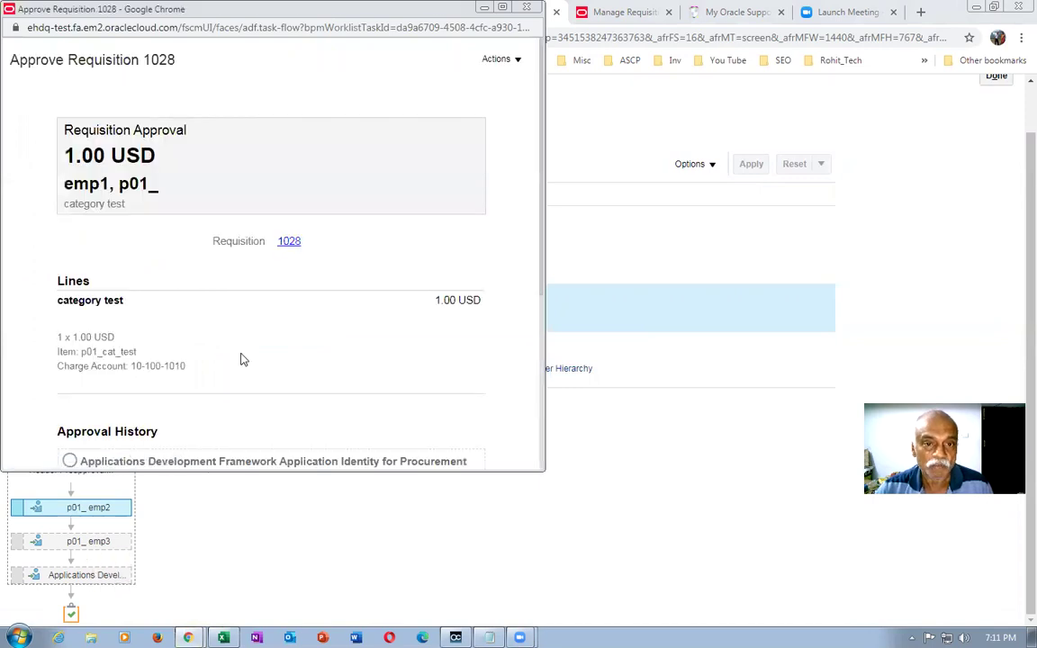
# - Skip the first preapprover's current assignment and return to requisition 1028's details
pyautogui.click(496, 58)
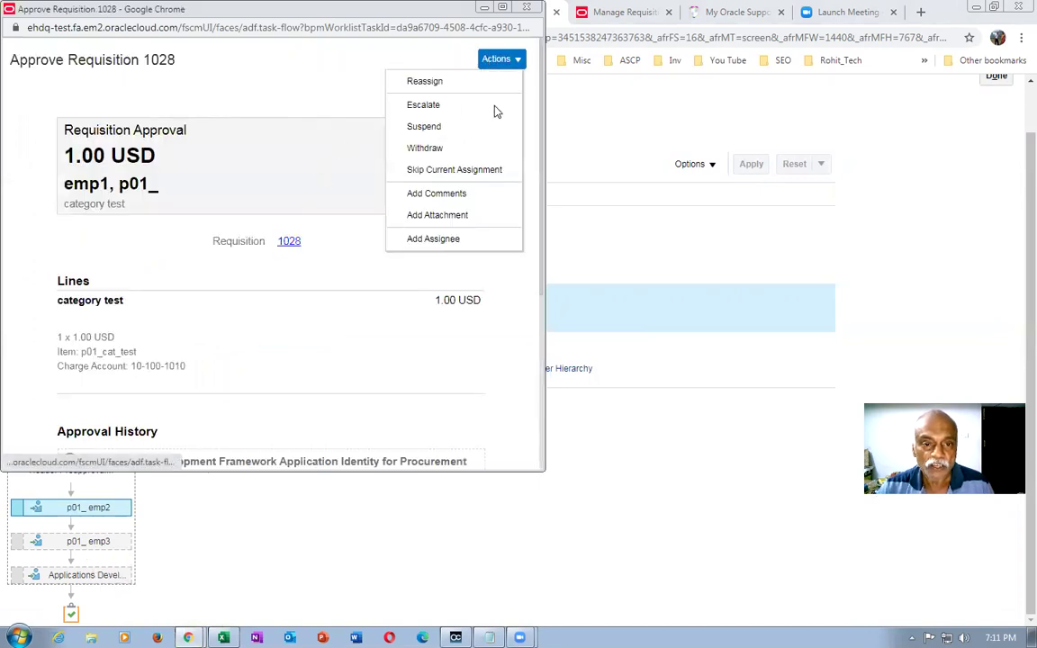
pyautogui.click(494, 171)
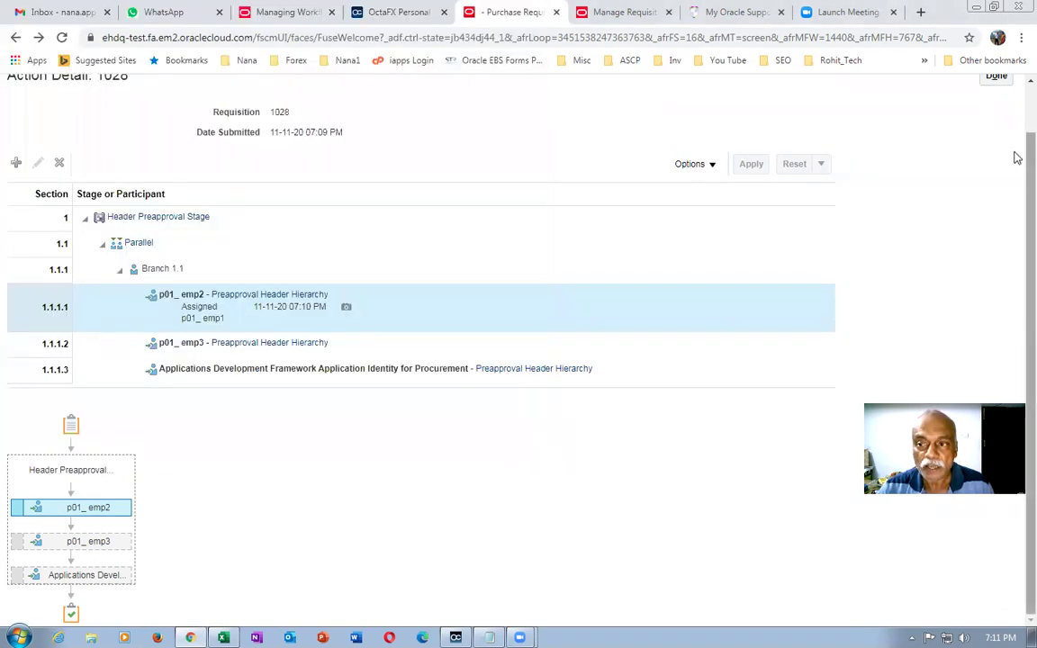
pyautogui.scroll(1, 1014, 135)
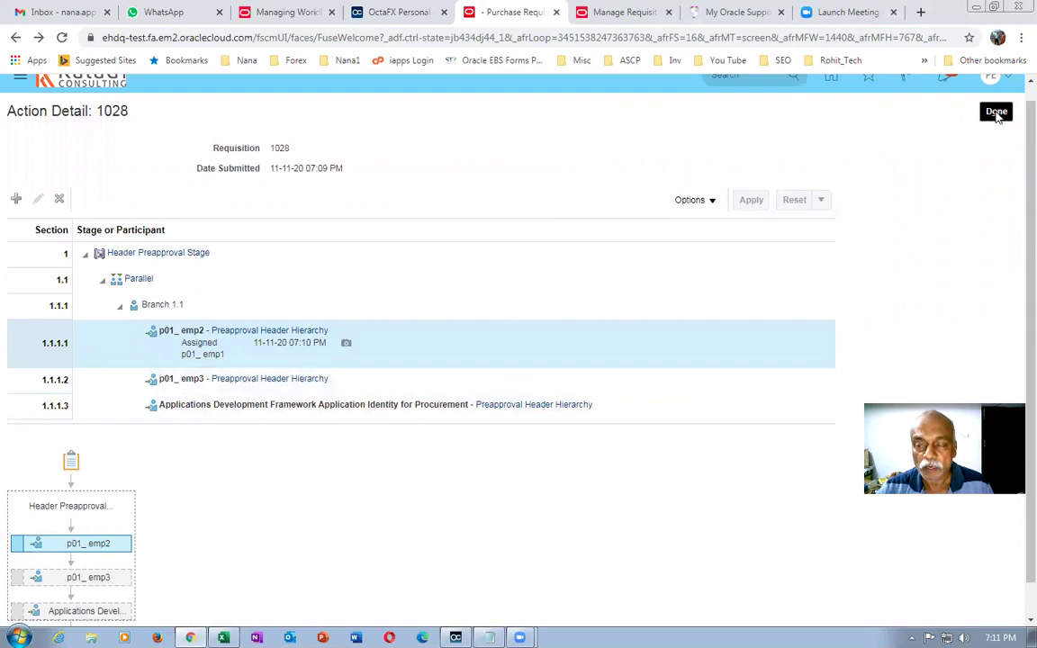
pyautogui.click(996, 111)
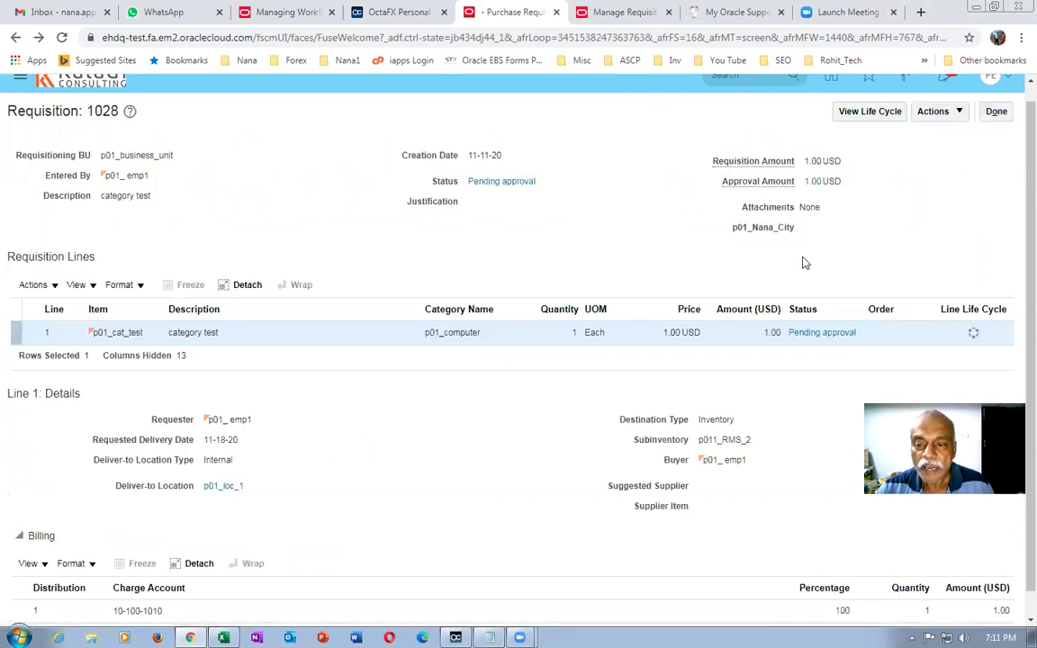
# - Open the next preapprover's approval task from Action Detail and skip that assignment too
pyautogui.click(821, 332)
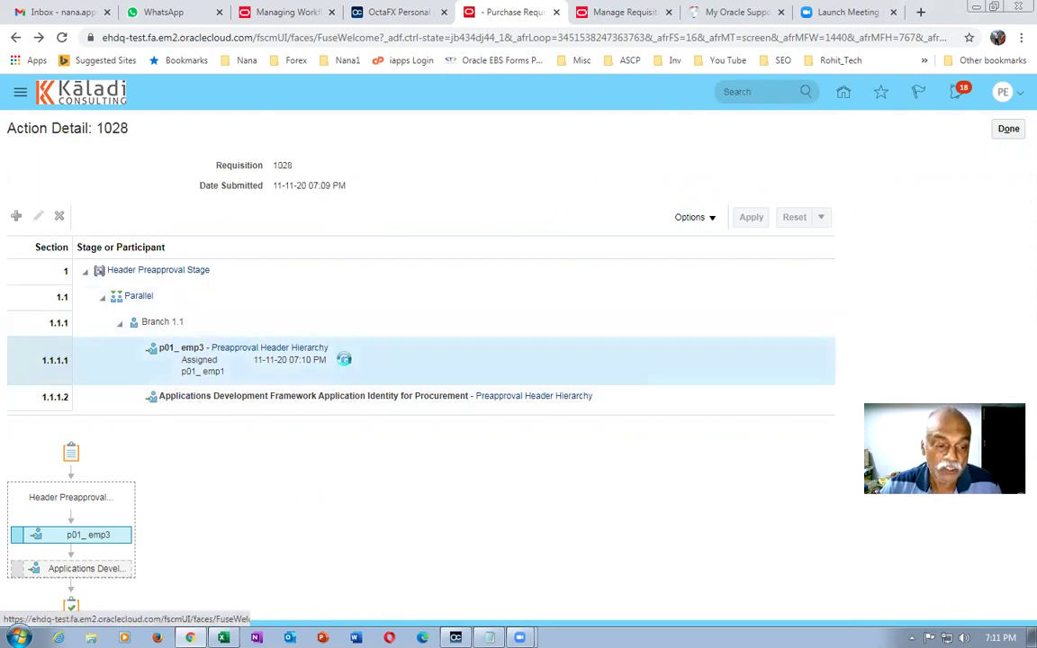
pyautogui.click(344, 359)
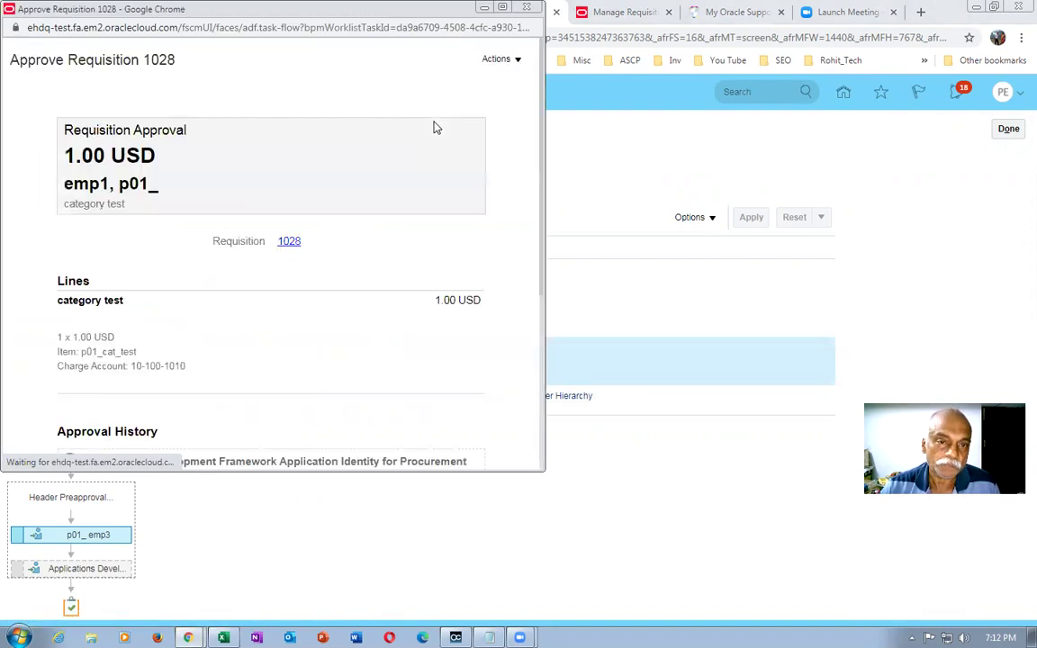
pyautogui.click(493, 60)
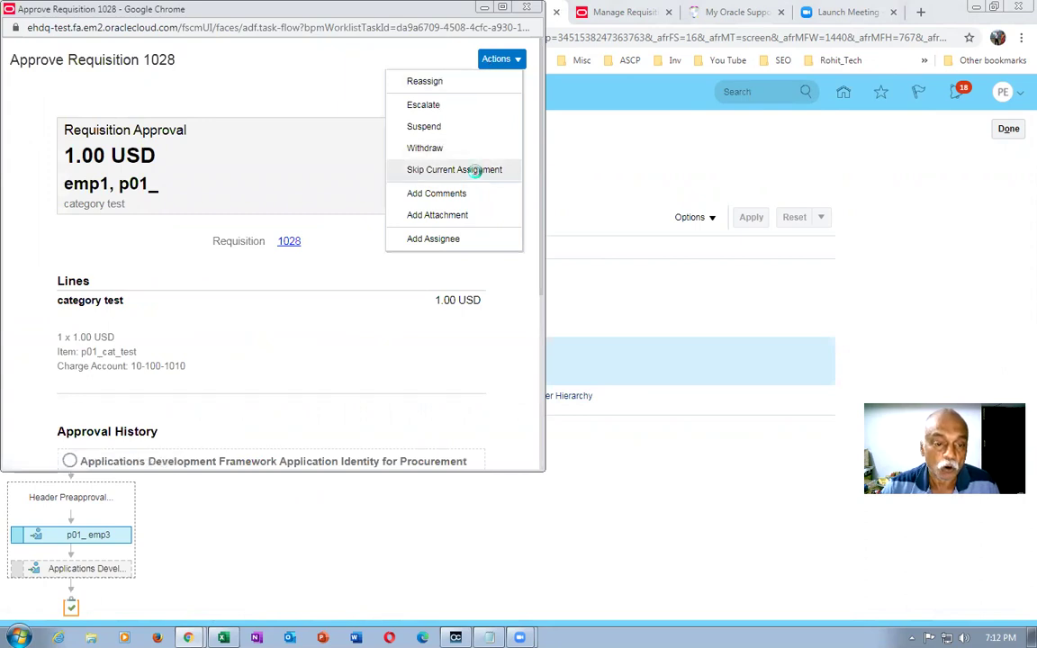
pyautogui.click(478, 171)
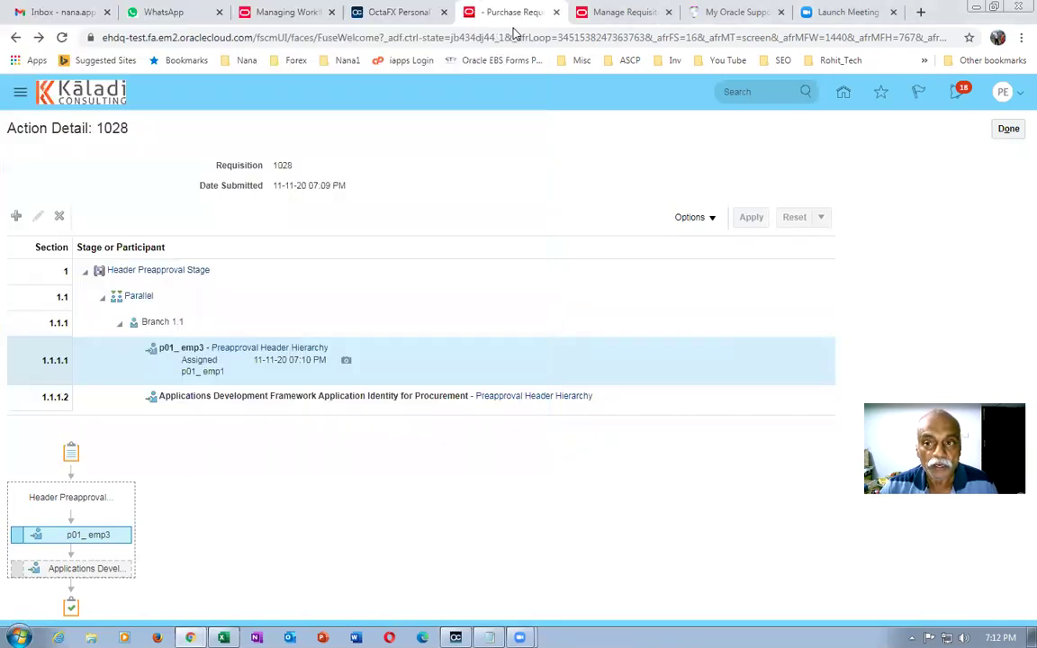
# - Confirm in Action Detail that the preapproval stage reads Task Completed - Approved, then return to Requisitions
pyautogui.click(1008, 128)
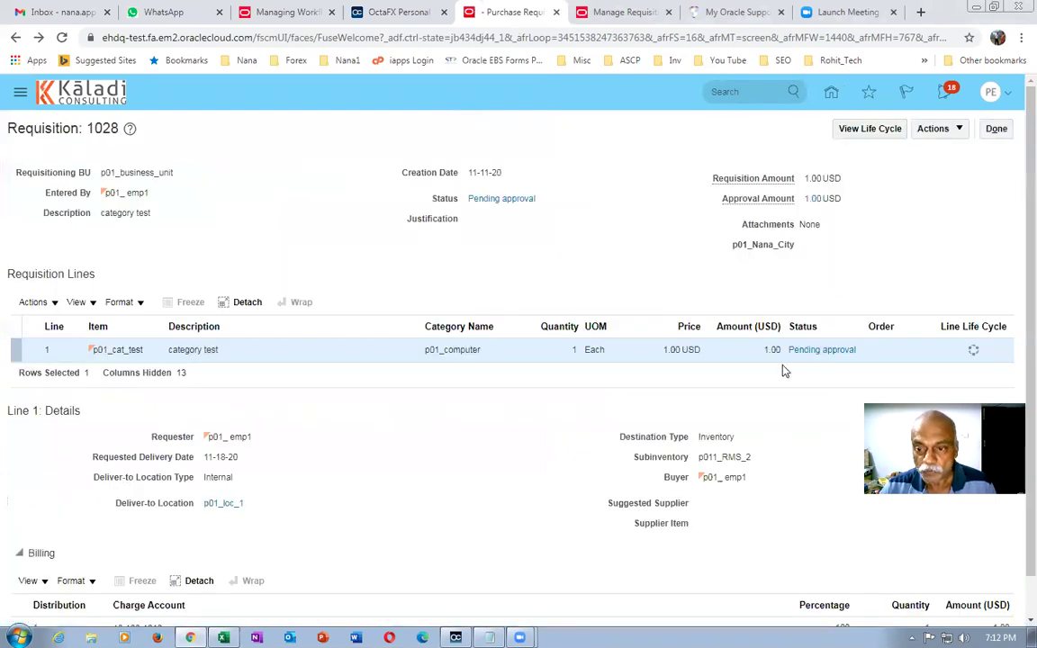
pyautogui.click(826, 349)
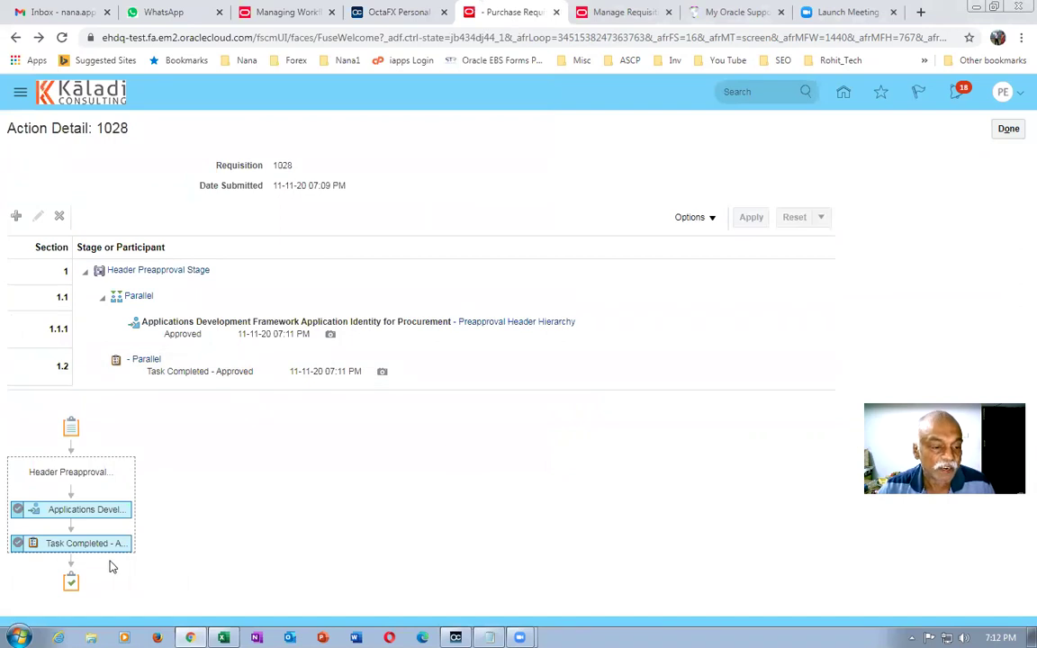
pyautogui.moveTo(70, 509)
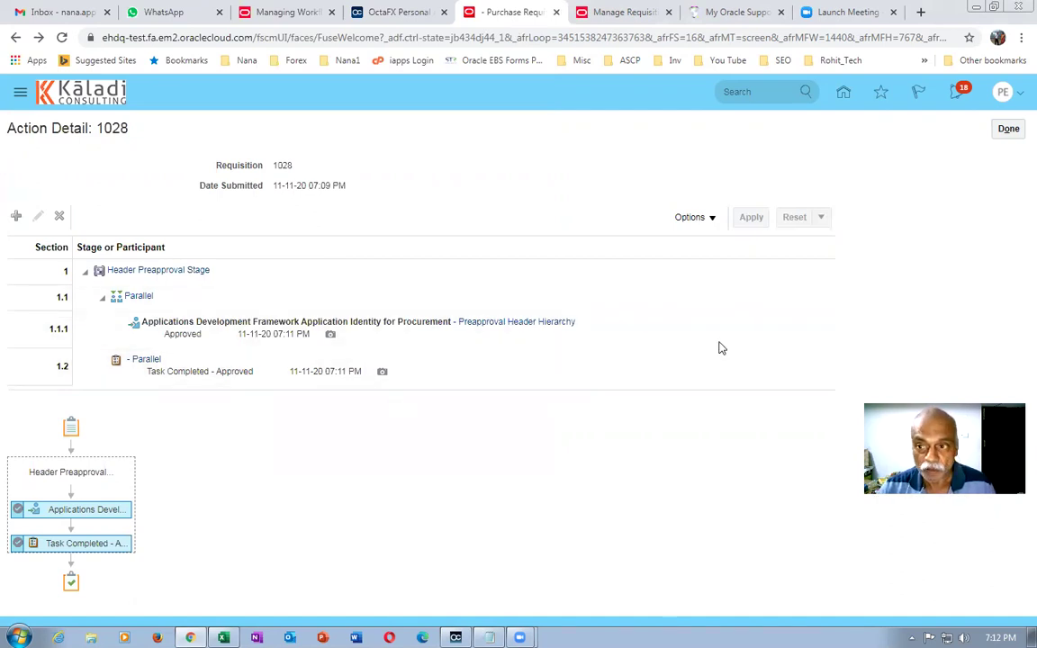
pyautogui.click(1008, 128)
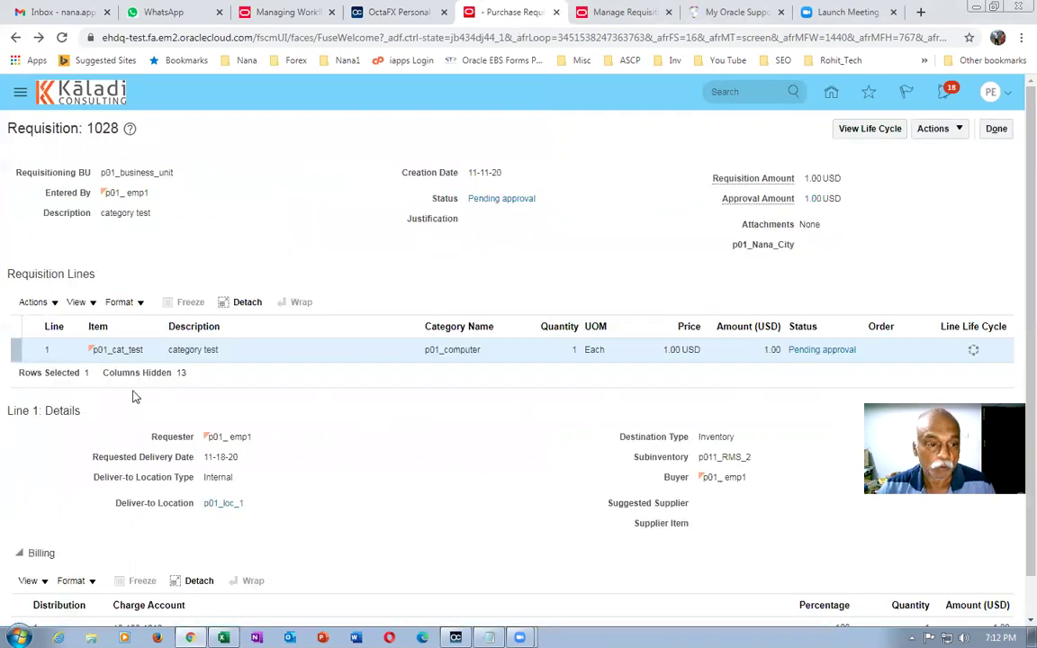
pyautogui.click(996, 129)
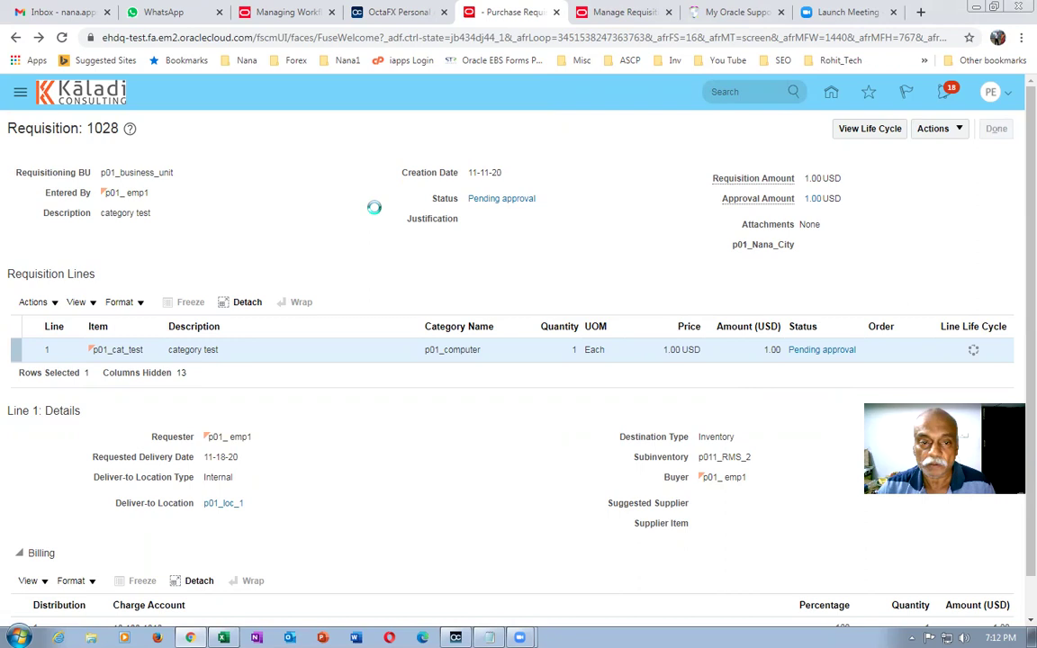